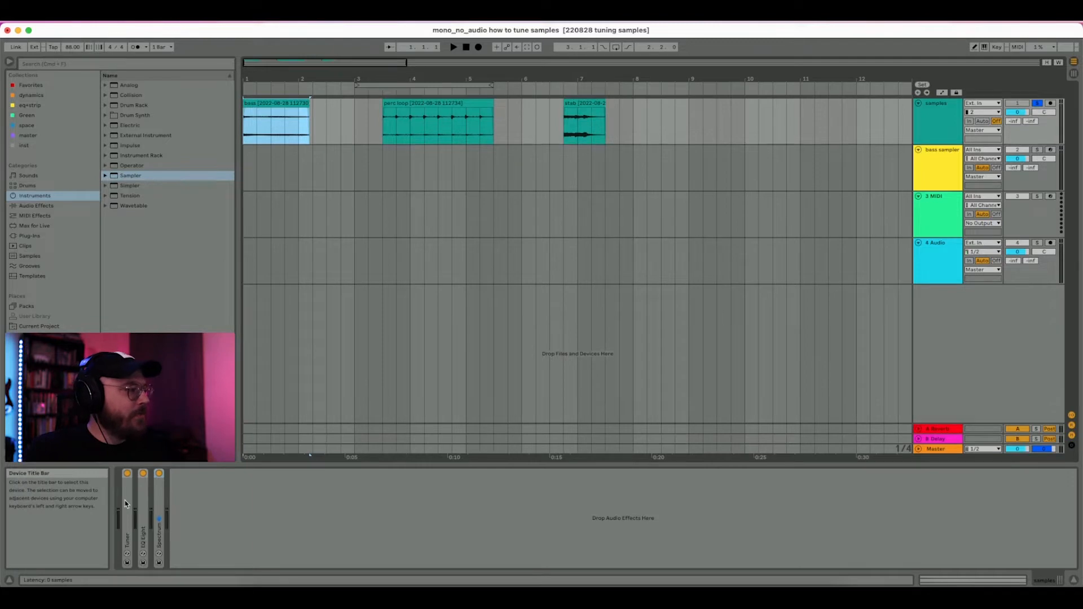
Play the bass clip and the stab clip on the samples track to check their pitch with the Tuner.
key("space")
key("space")
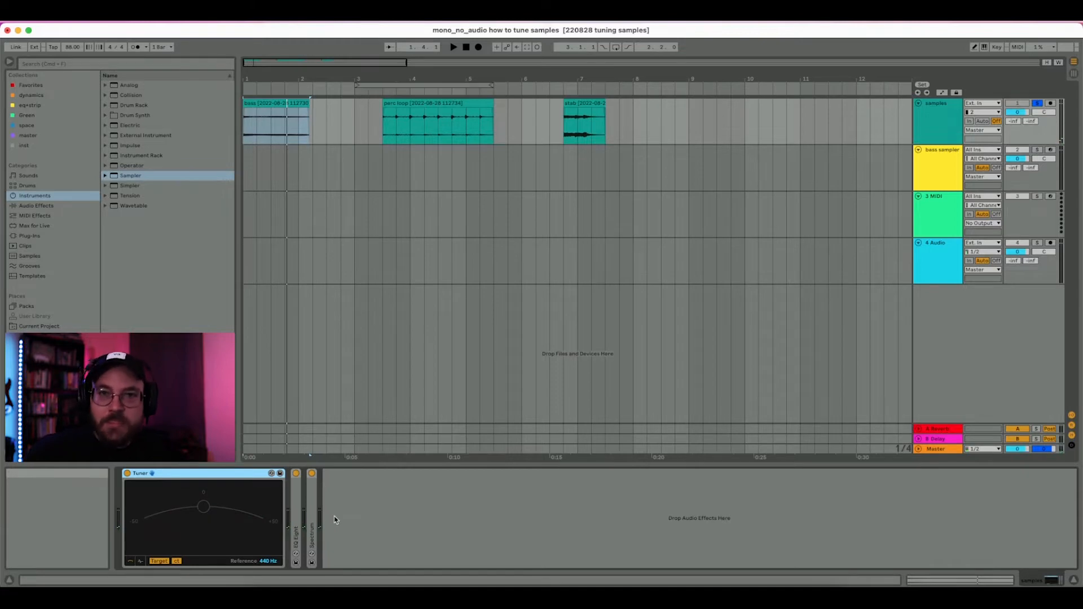
left_click(579, 103)
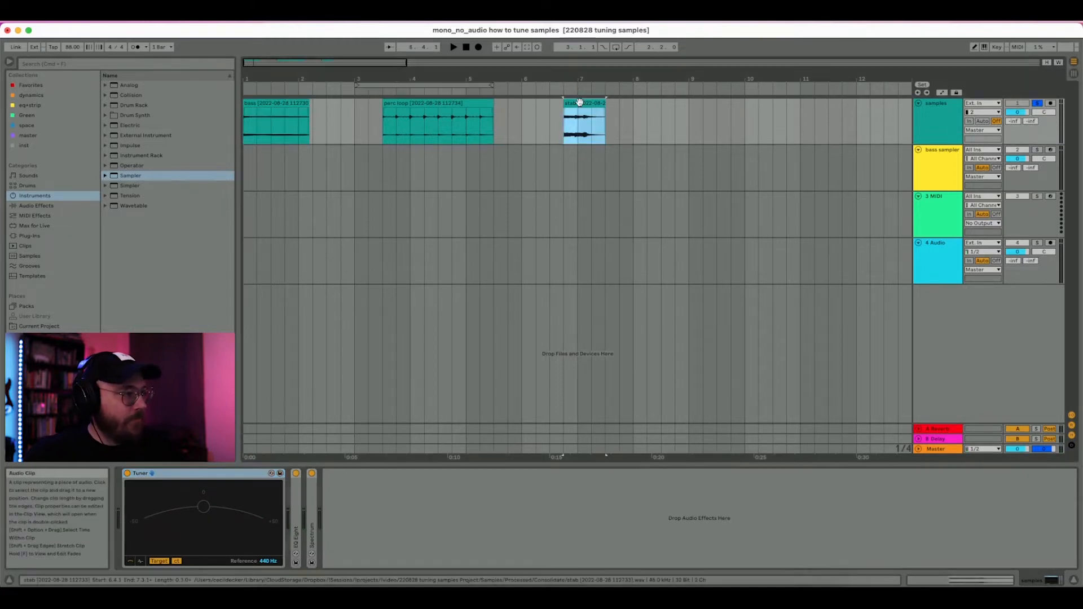
key("space")
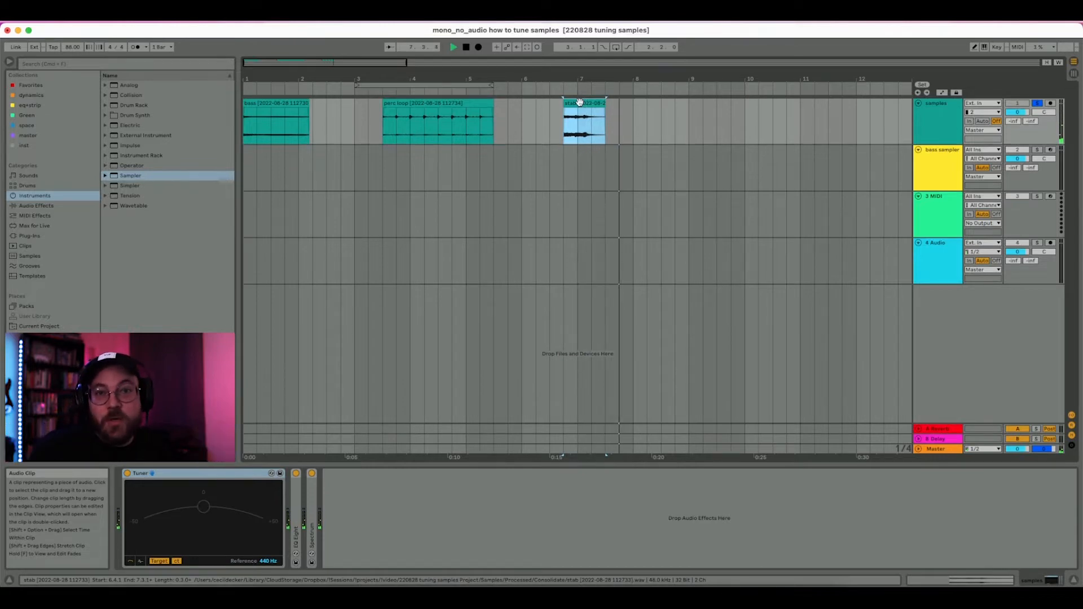
key("space")
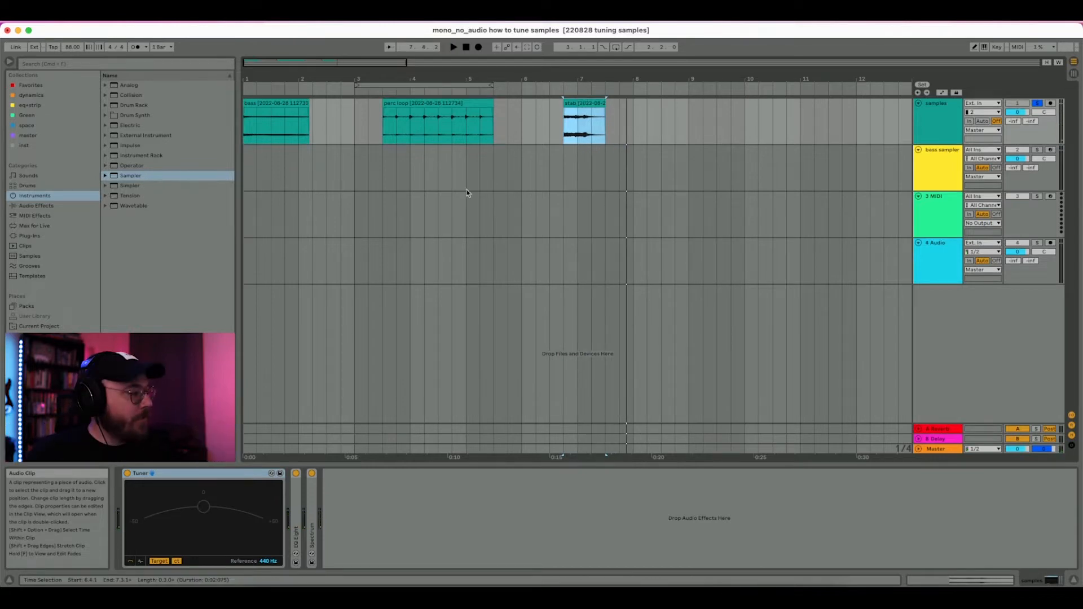
Fold the Tuner, unfold the Spectrum device and view the stab clip in its expanded display during playback.
double_click(237, 475)
double_click(157, 519)
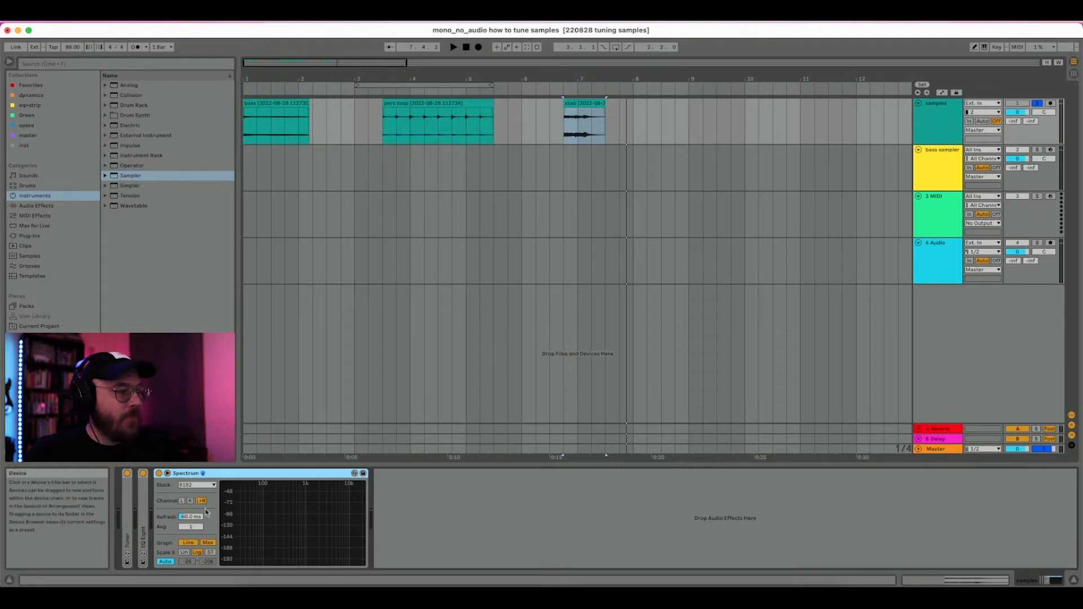
left_click(167, 473)
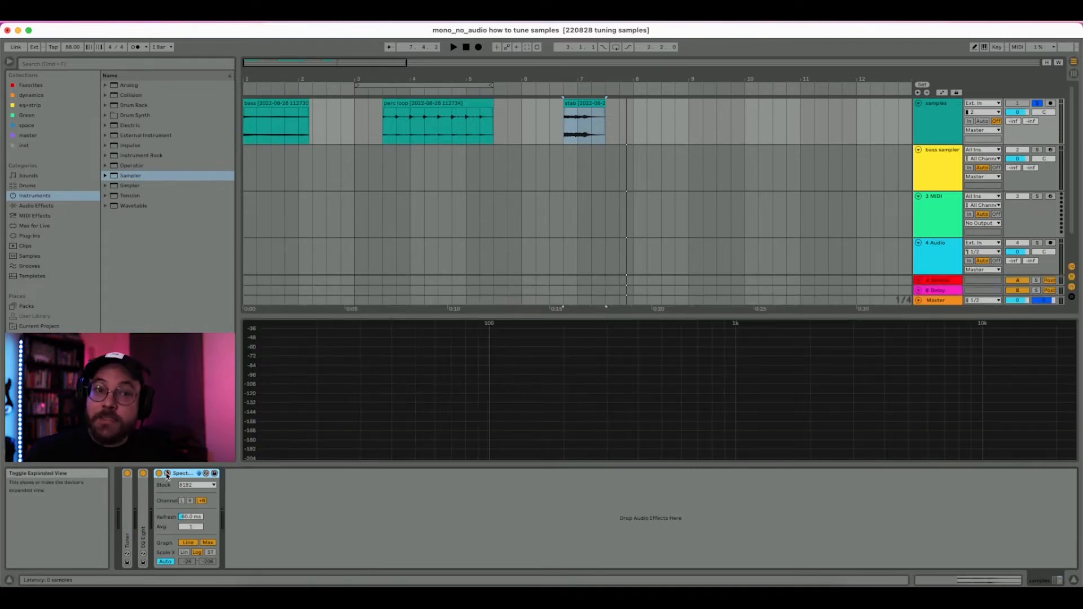
key("space")
left_click(167, 474)
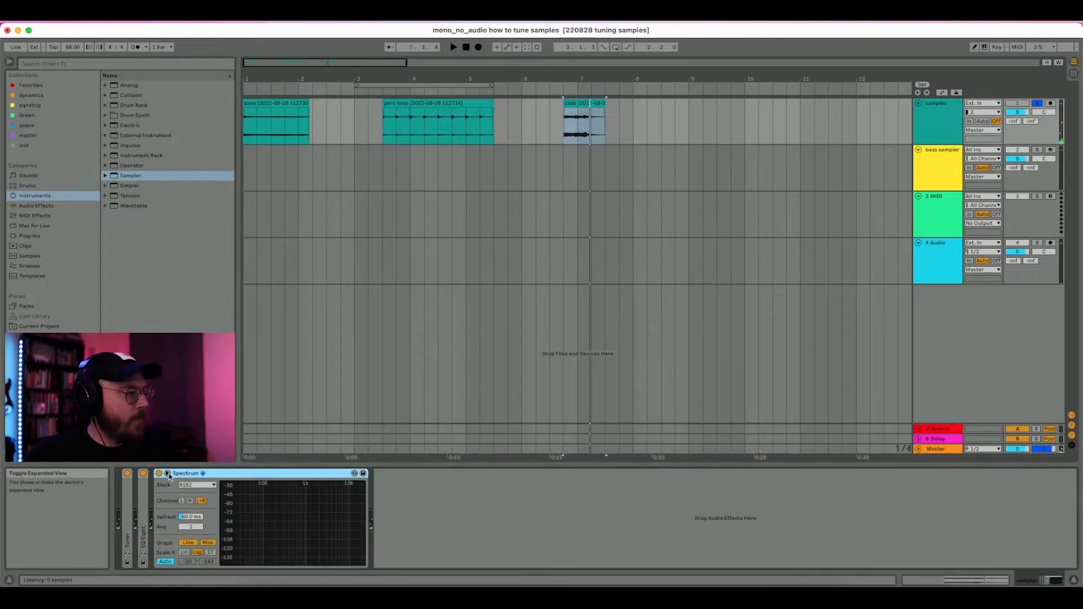
Unfold EQ Eight on the samples track and play the stab clip in its expanded frequency display.
double_click(145, 503)
left_click(151, 473)
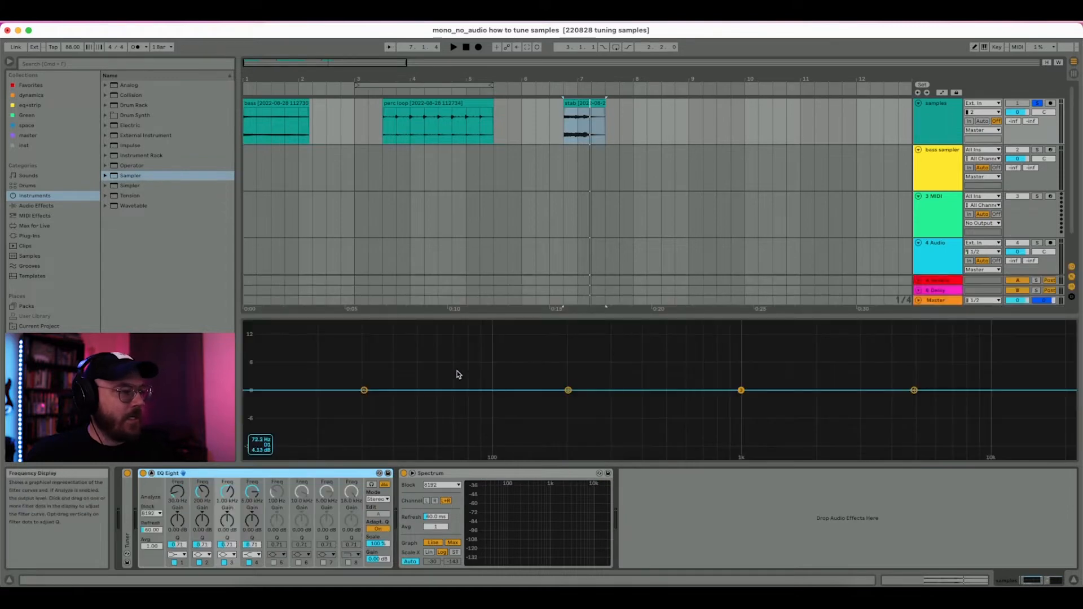
key("space")
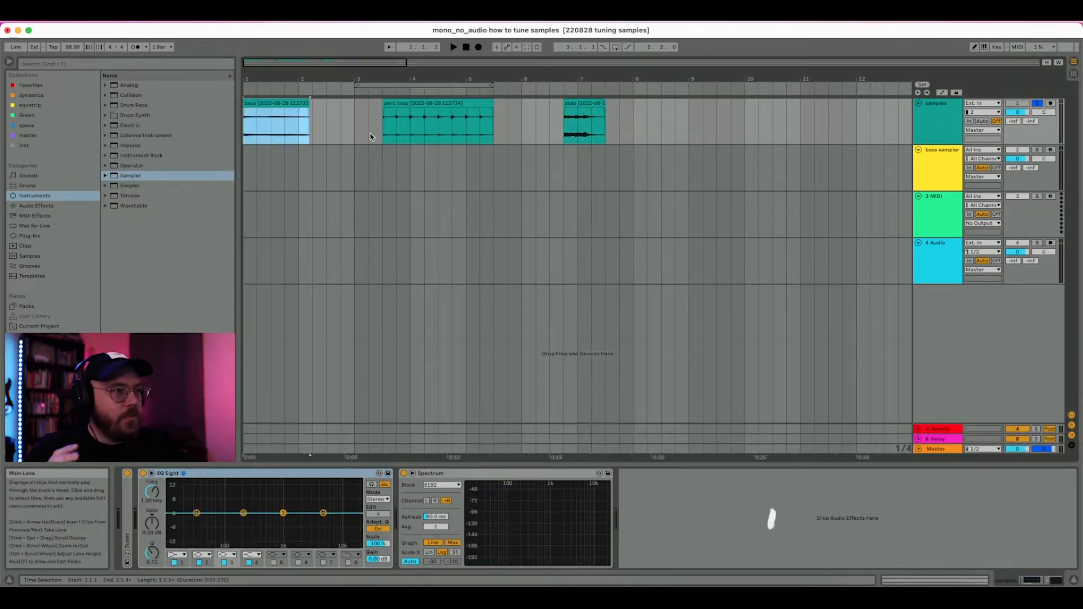
Load the bass clip into the Sampler on the bass sampler track and adjust the sample's root key.
left_click(271, 157)
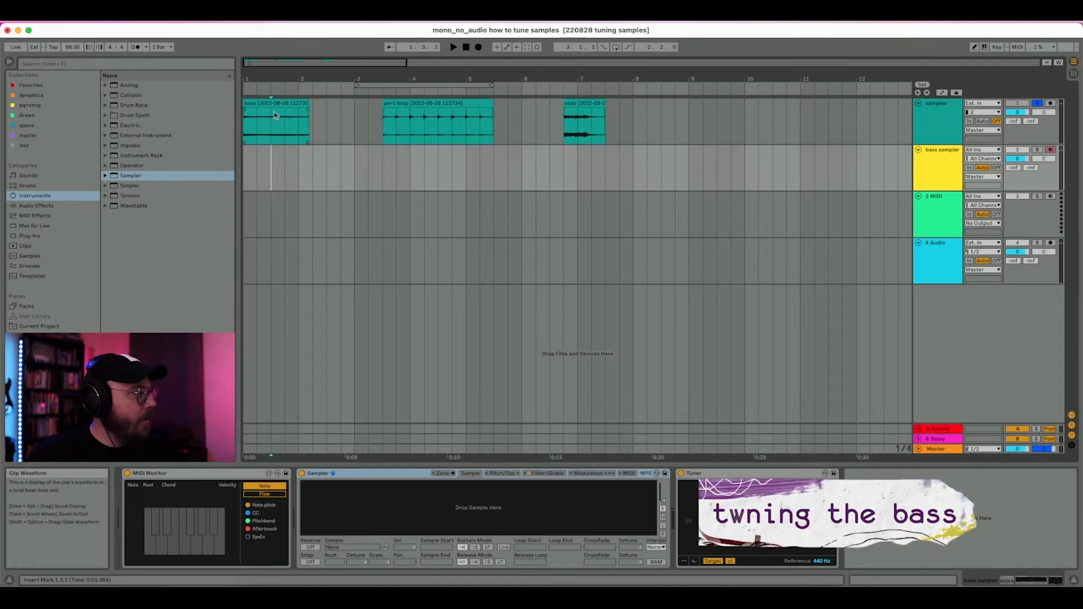
left_click_drag(276, 121, 401, 503)
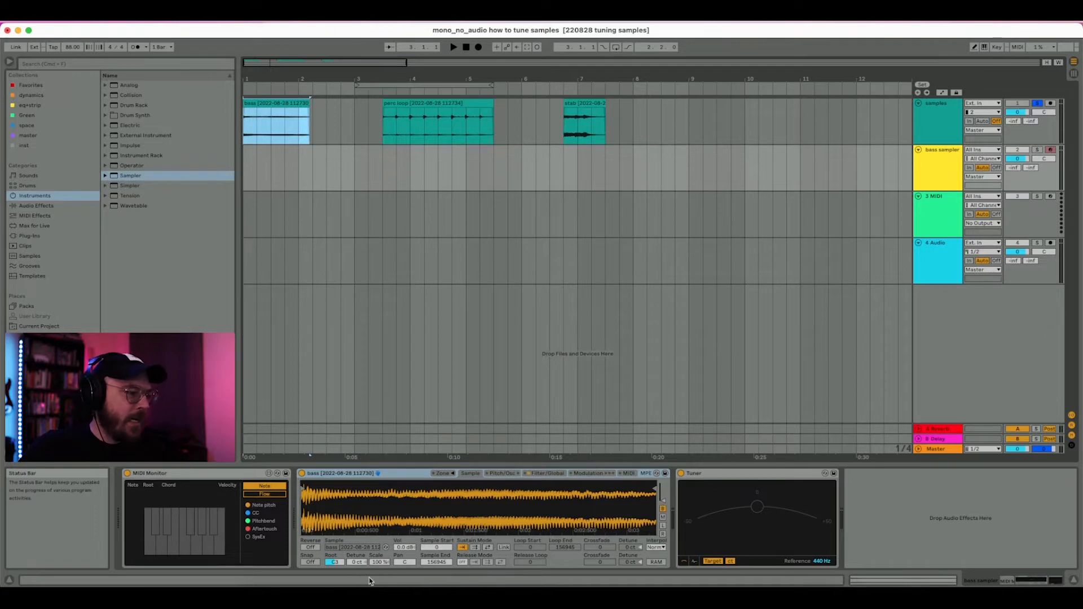
left_click(256, 172)
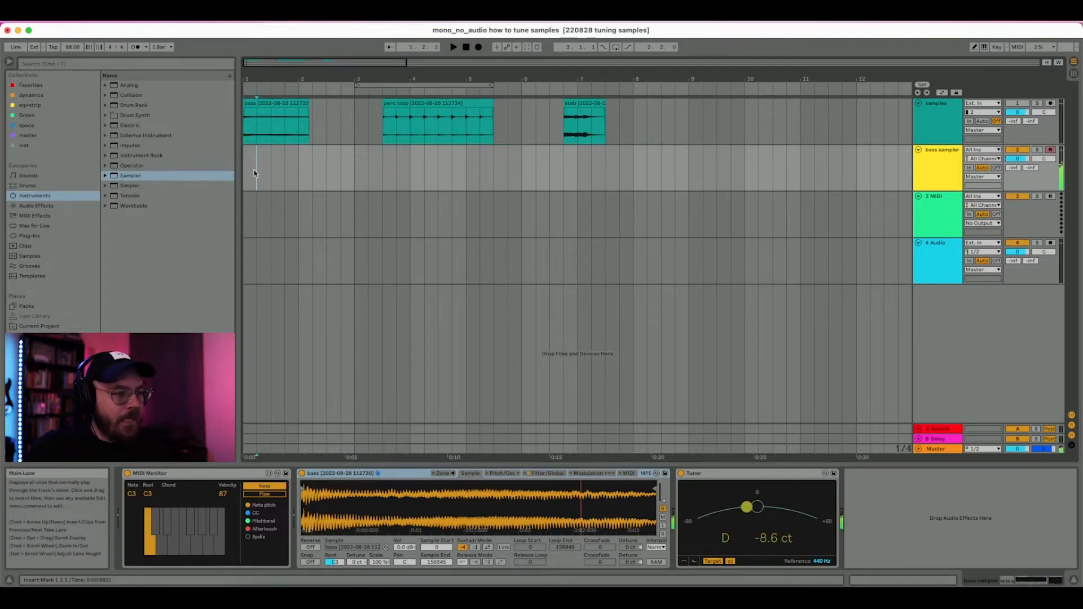
left_click_drag(334, 562, 334, 559)
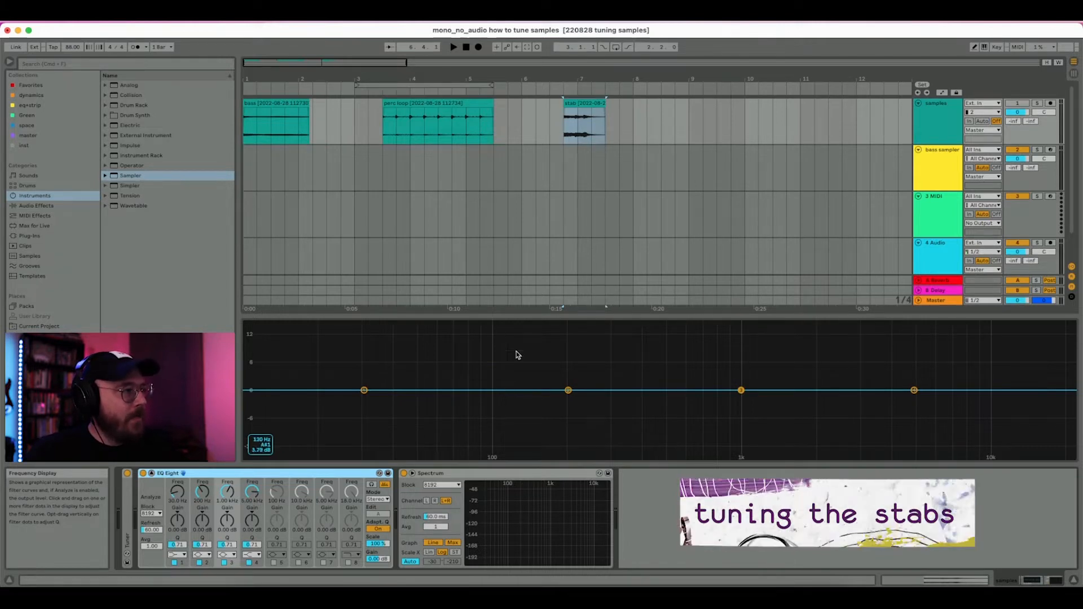
Loop the first hit of the stab clip from 6.4.1 to bar 7 and play it through EQ Eight's frequency display.
left_click(592, 104)
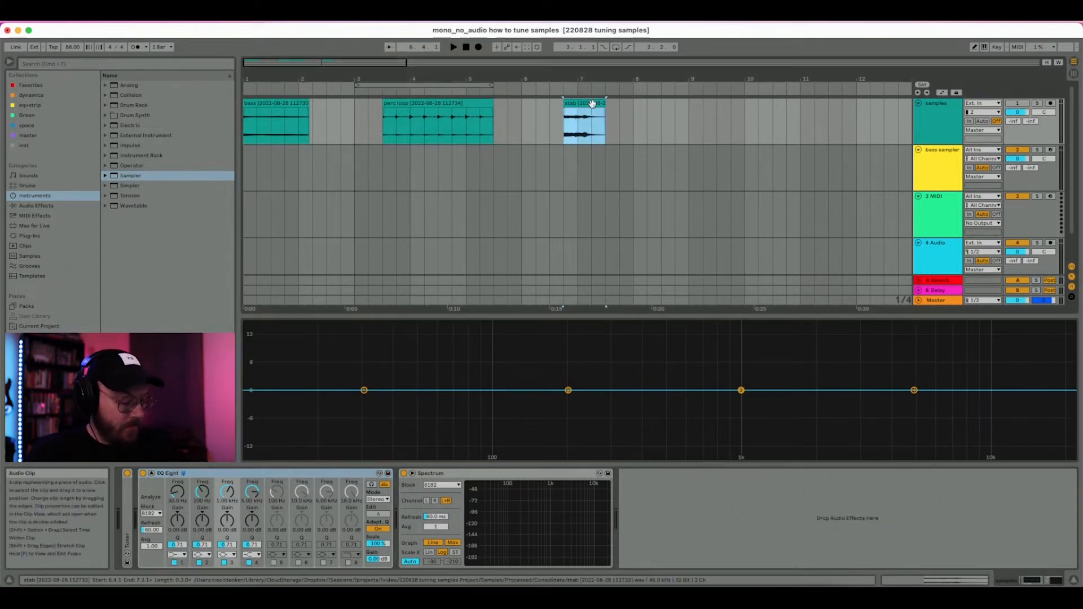
key("super+l")
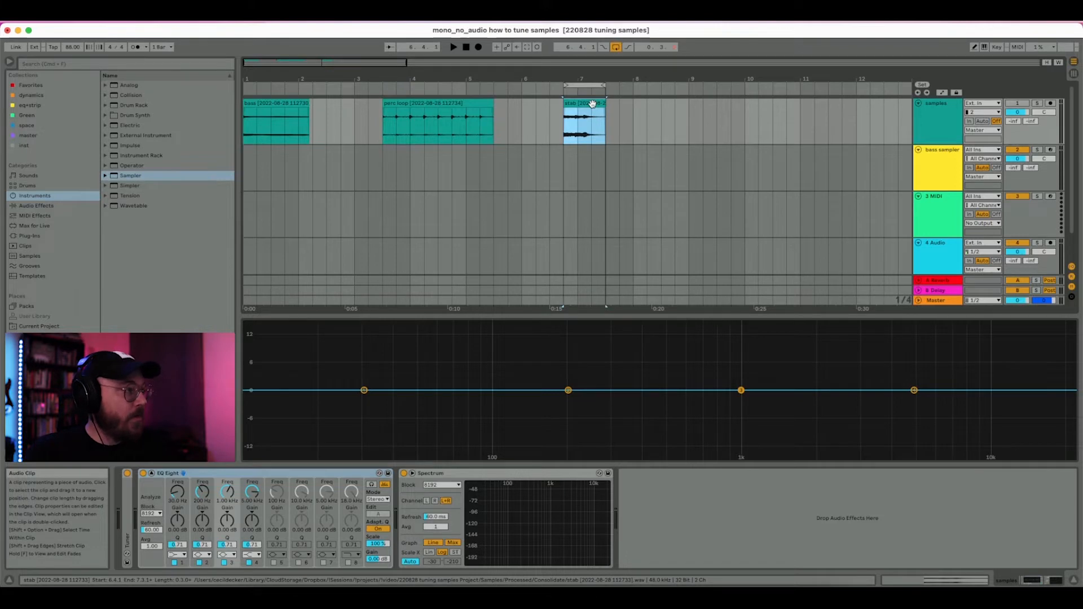
key("plus")
key("plus")
key("plus")
key("plus")
left_click_drag(720, 88, 509, 104)
key("space")
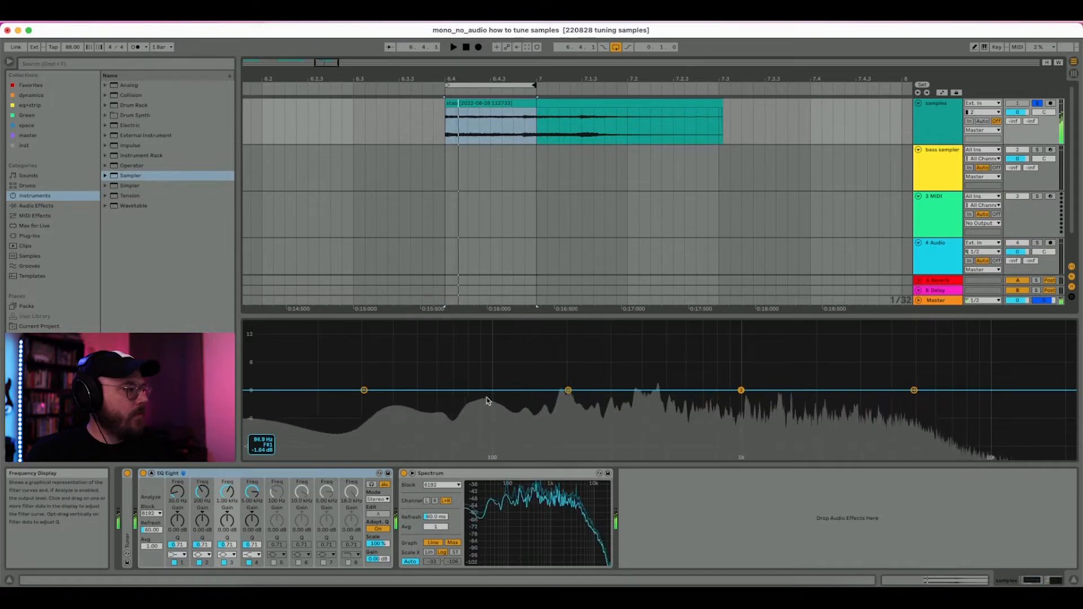
key("space")
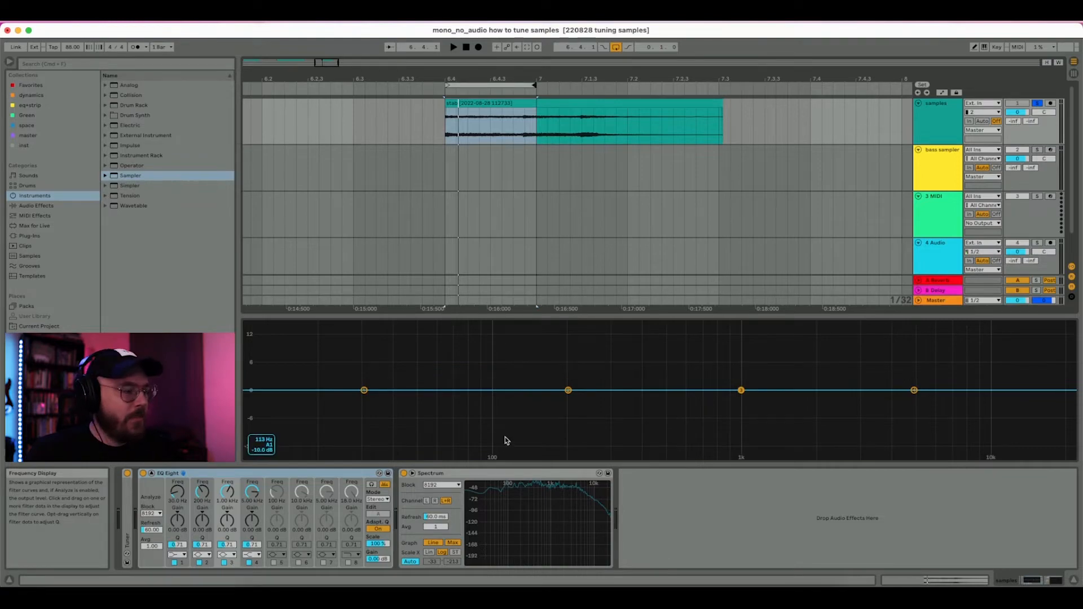
Extend the loop back to the start of the stab clip and split the clip into its three separate hits.
key("space")
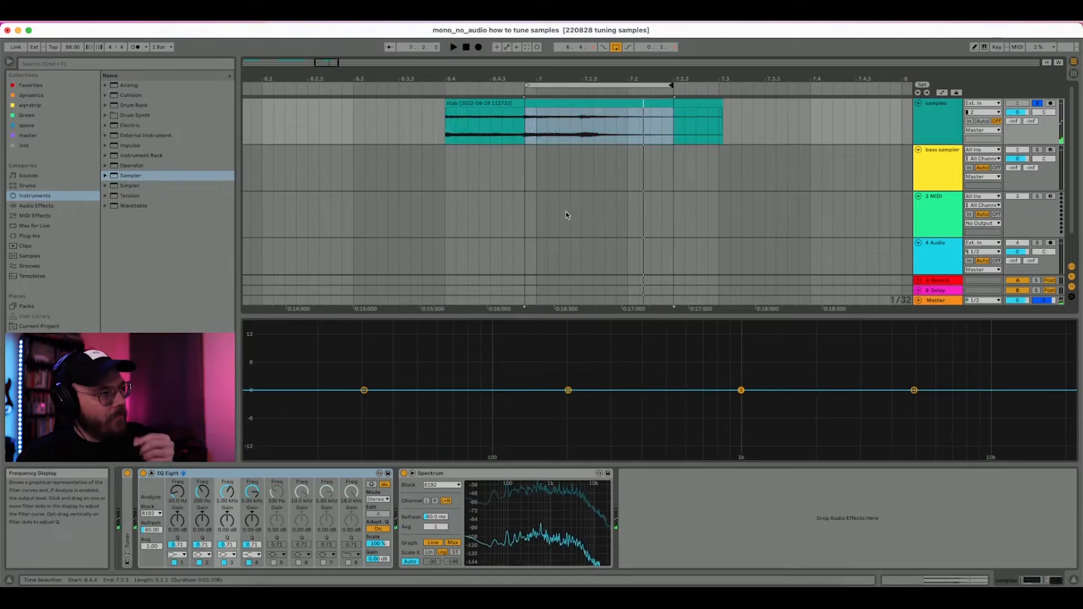
left_click(581, 127)
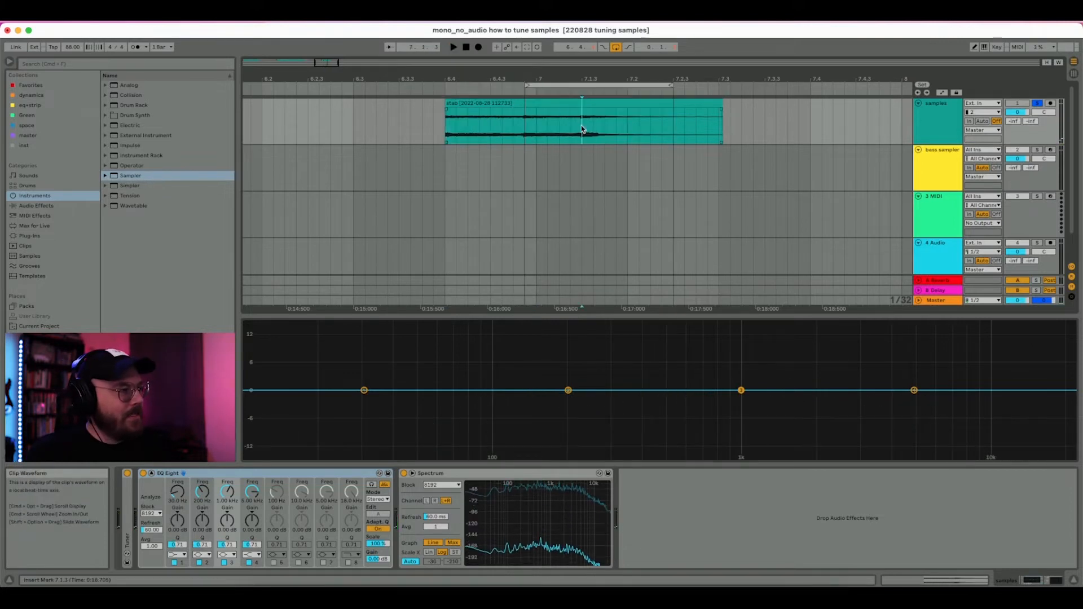
key("space")
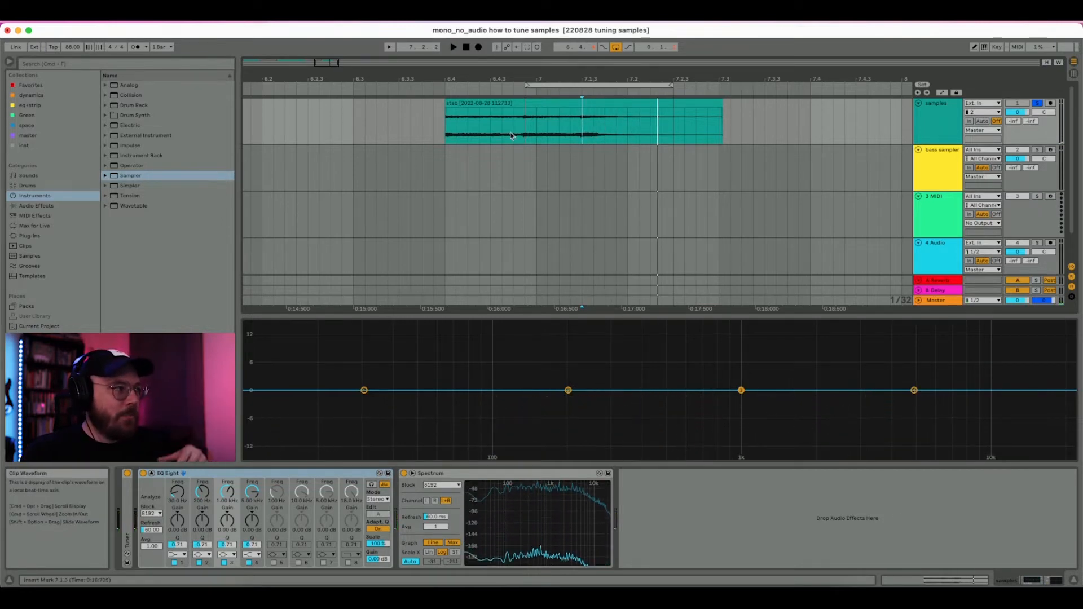
left_click_drag(539, 86, 460, 89)
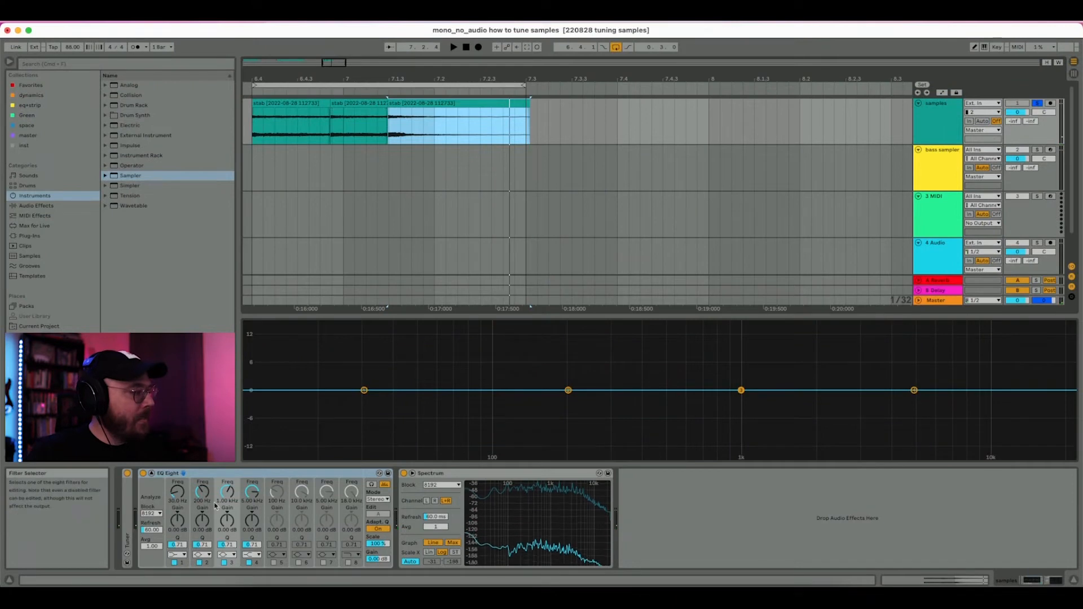
left_click(151, 474)
left_click(151, 474)
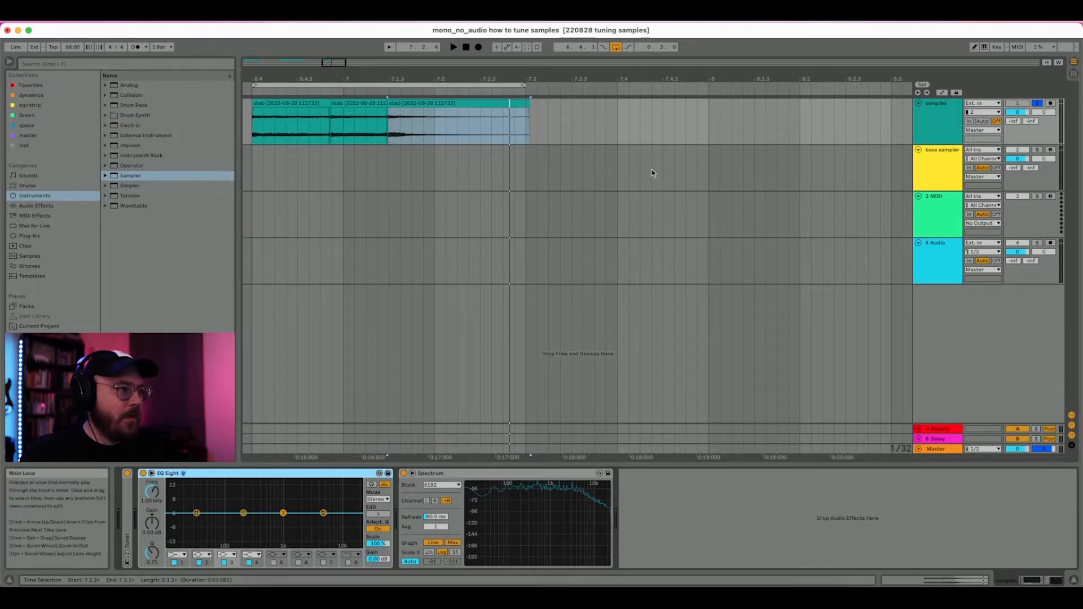
Load a Drum Rack on the empty MIDI track and place the three stab slices on pads C1, C#1 and D1.
left_click(907, 208)
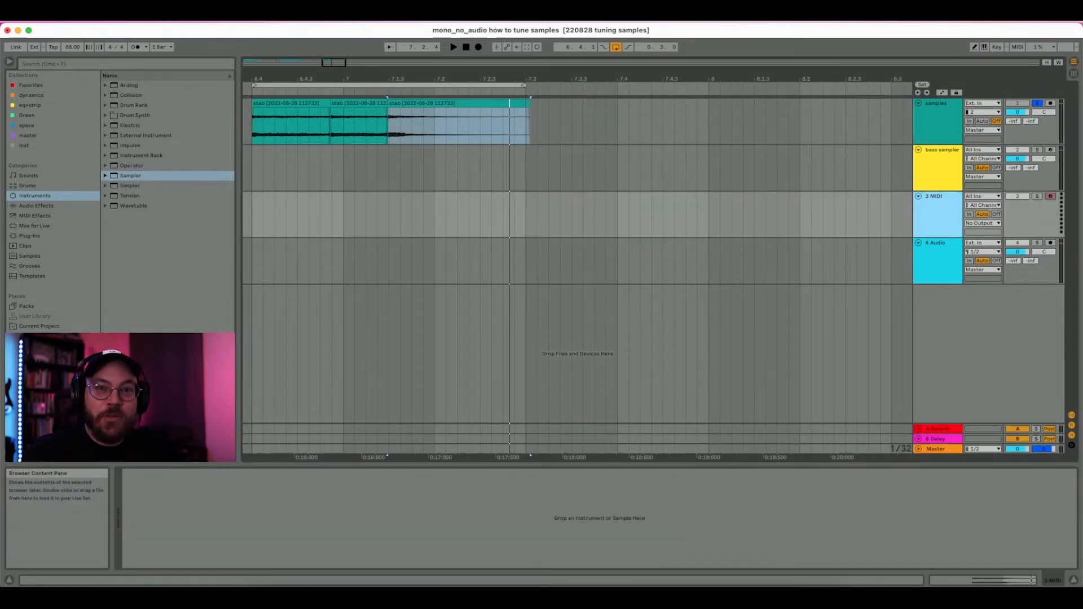
left_click_drag(134, 105, 302, 223)
left_click(281, 106)
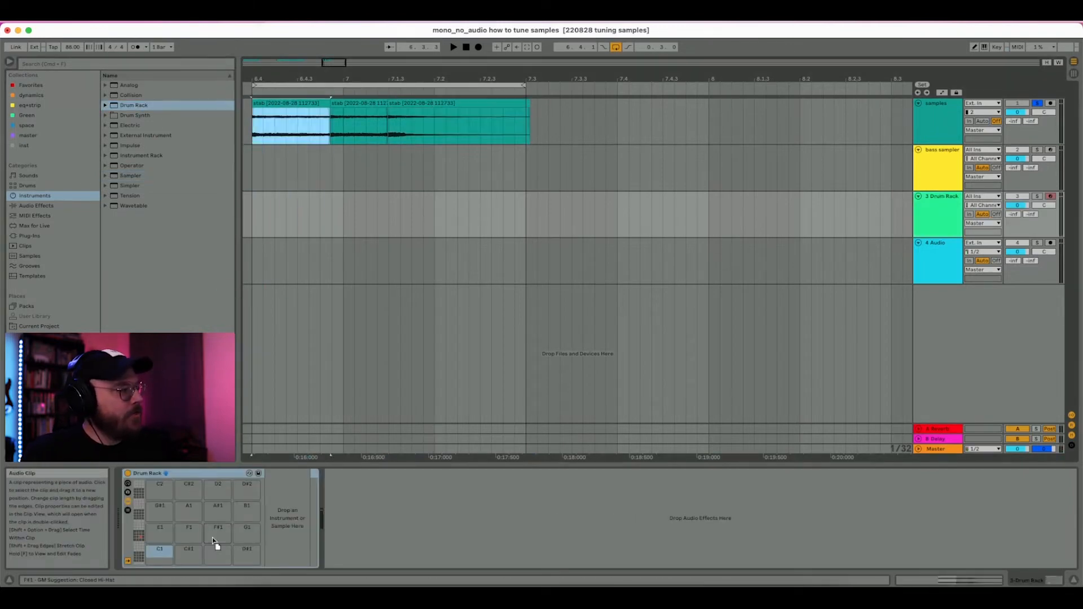
left_click(353, 104)
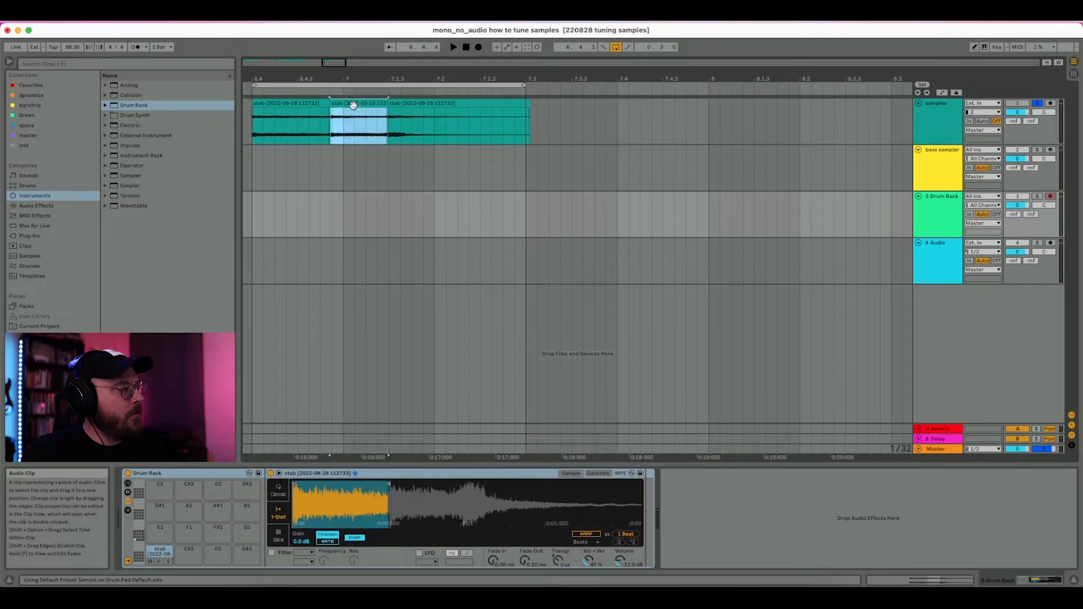
left_click_drag(191, 553, 190, 552)
left_click_drag(423, 102, 246, 519)
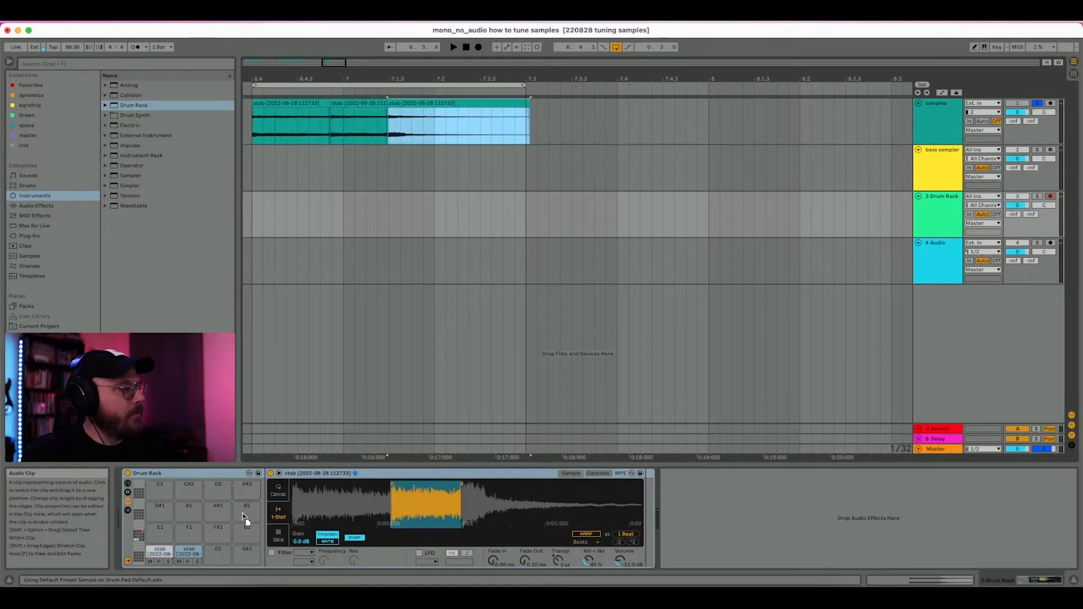
left_click_drag(225, 566, 219, 555)
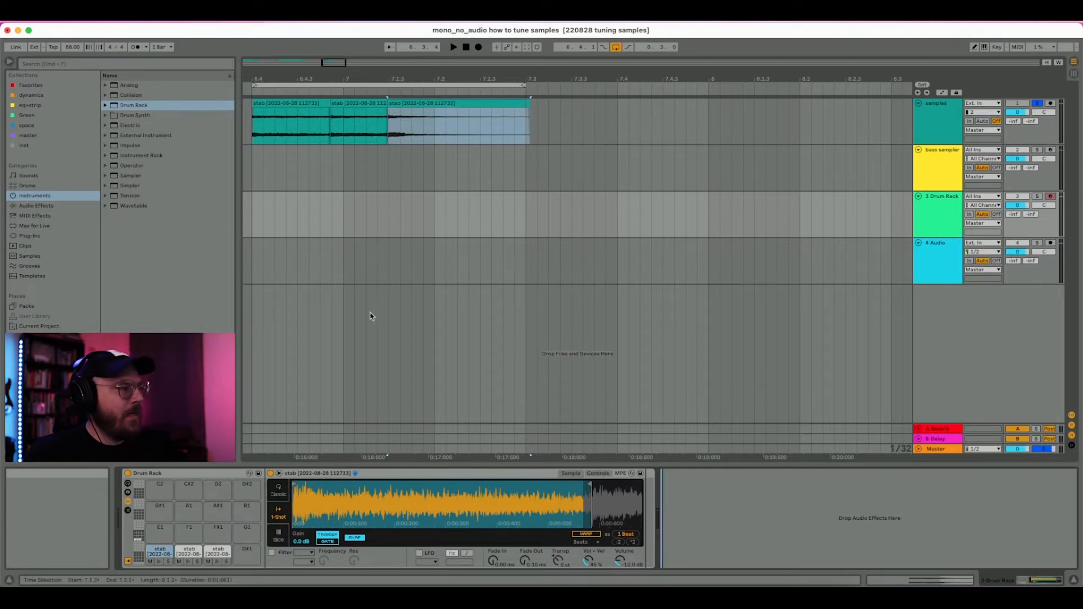
Add EQ Eight after the Drum Rack and show its expanded frequency display.
left_click(68, 208)
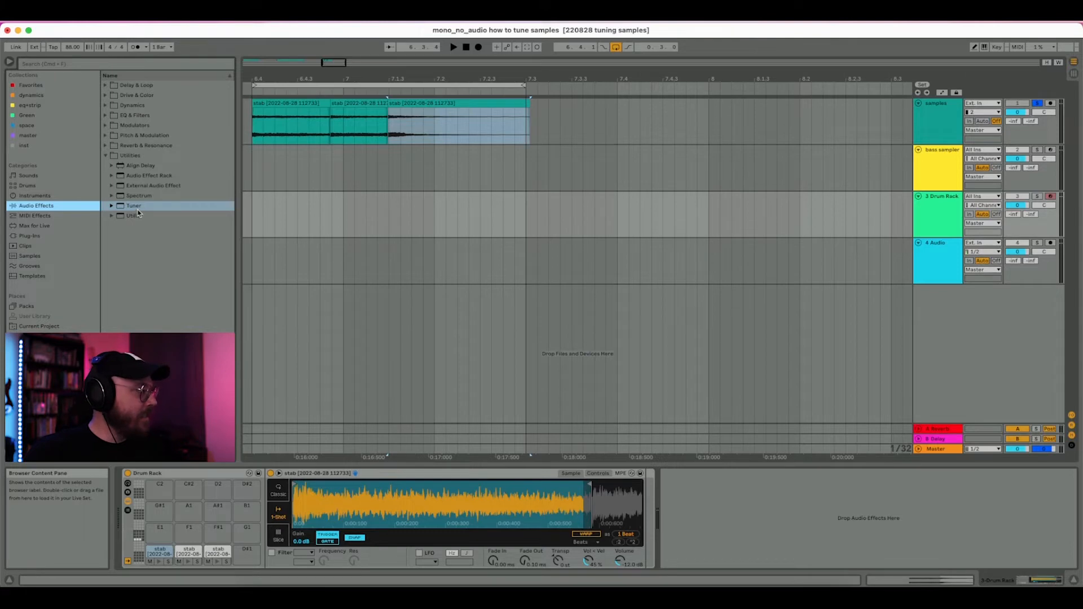
left_click(135, 115)
left_click_drag(137, 146, 737, 539)
left_click(676, 474)
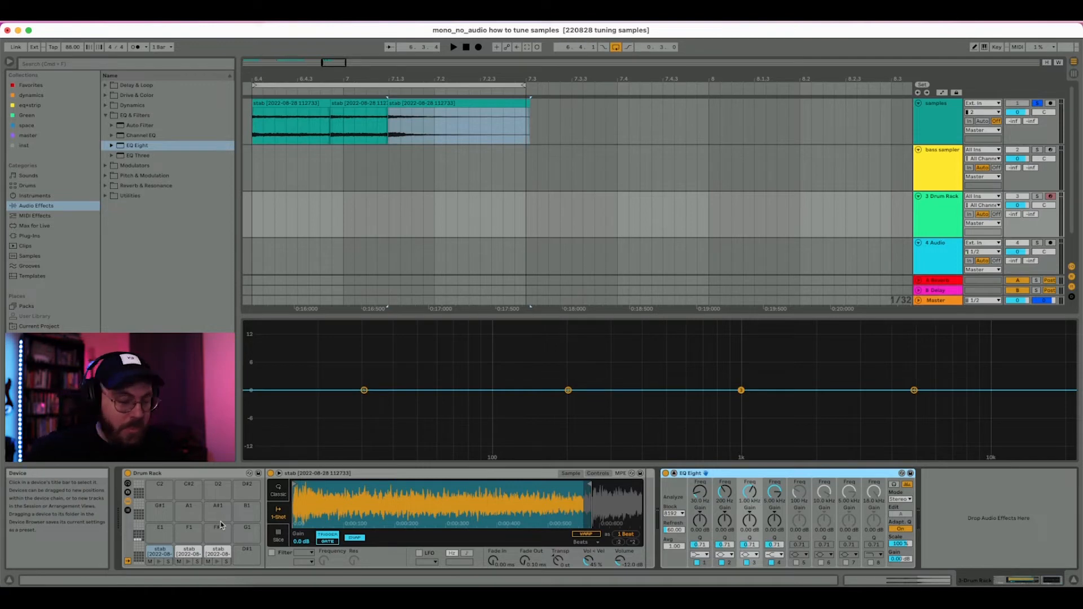
Play the stab on pad C1 and adjust its transpose in semitones while checking the low peaks in EQ Eight.
key("a")
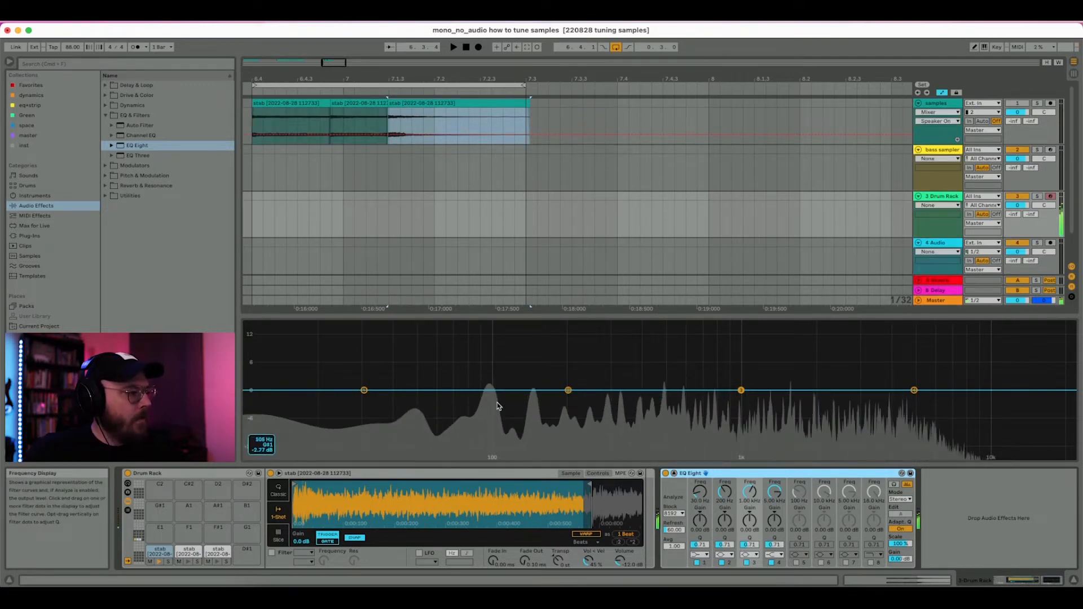
left_click(557, 559)
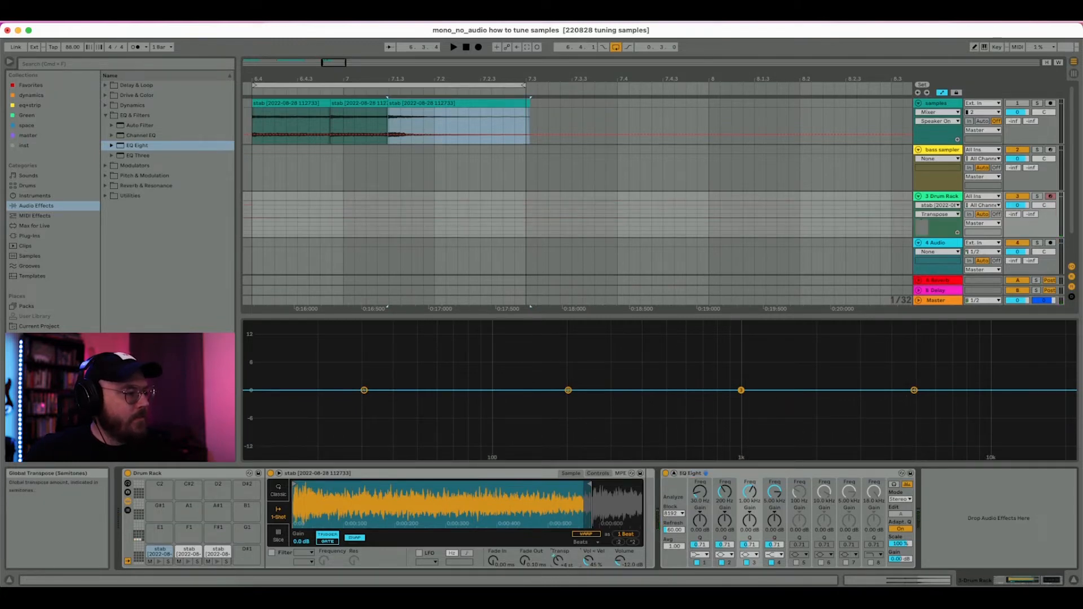
left_click_drag(557, 560, 557, 553)
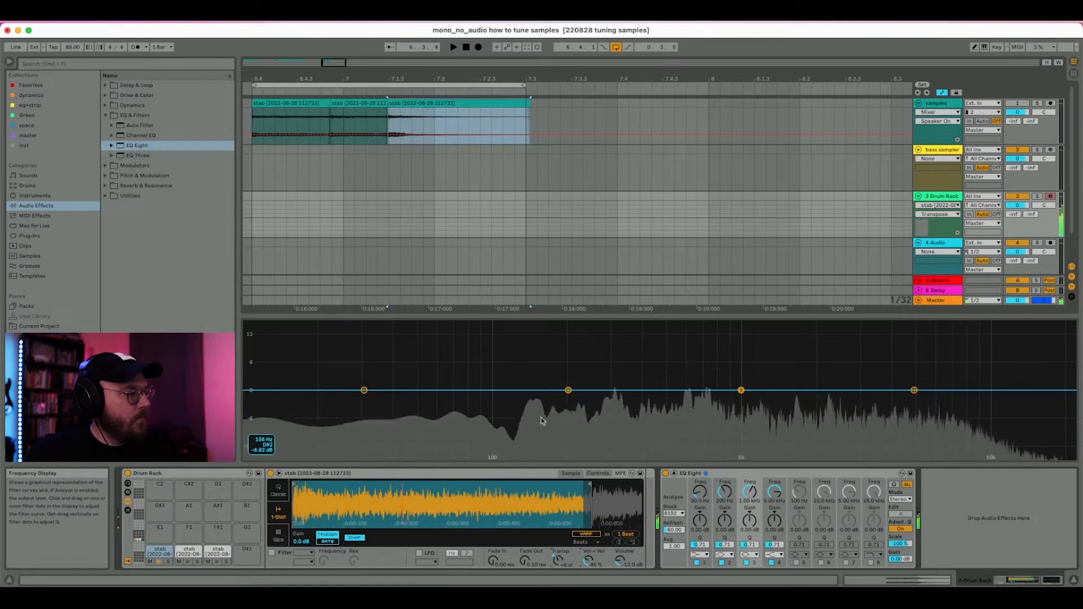
left_click_drag(557, 559, 557, 568)
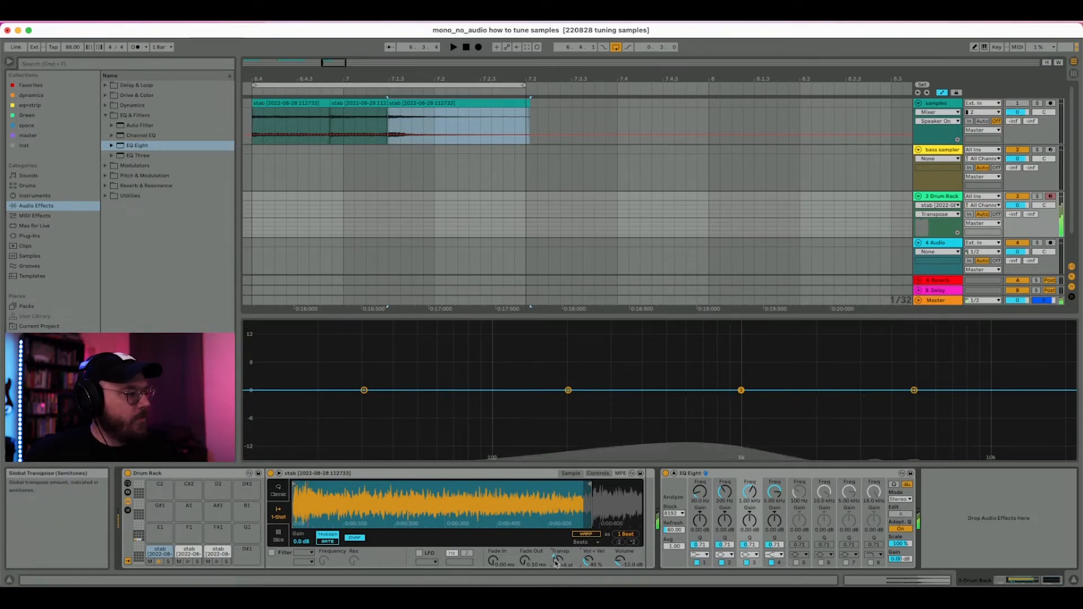
mouse_move(543, 413)
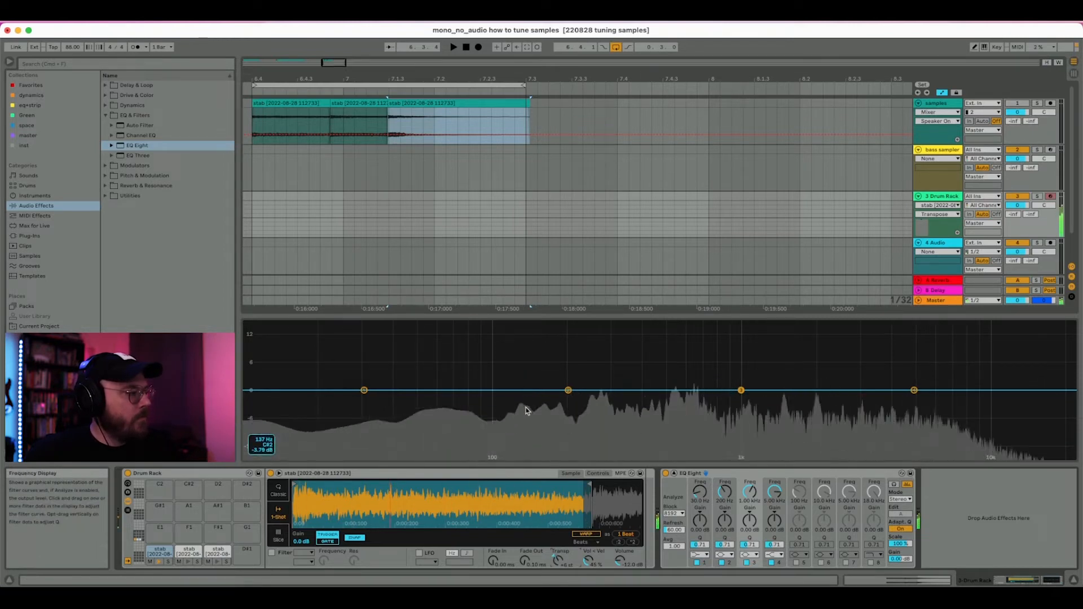